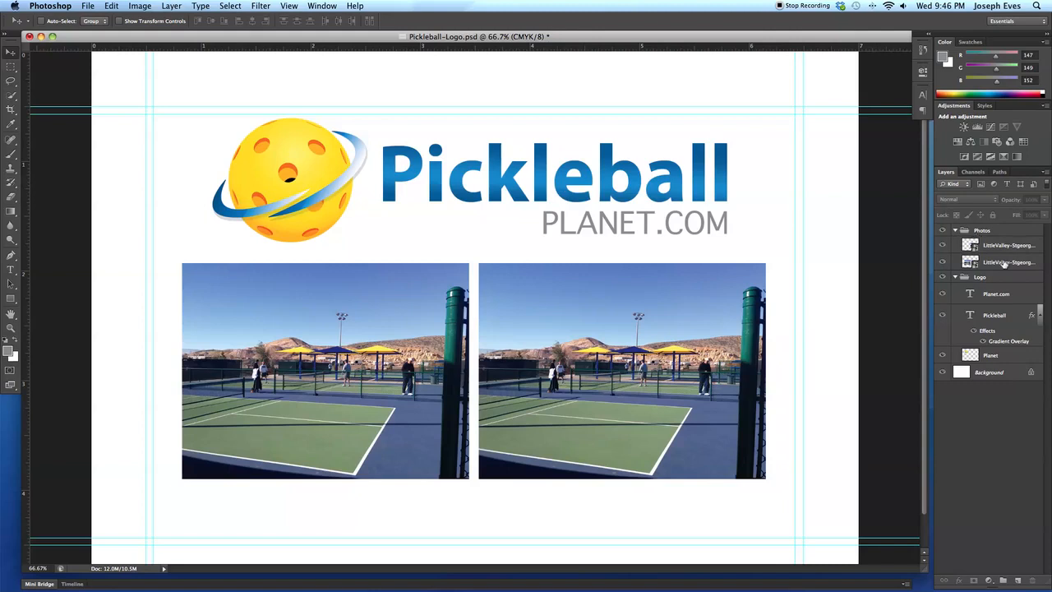
Hide the Photos group and move the Planet.com, Pickleball and Planet layers out of the Logo group to the top of the layer stack.
click(942, 232)
click(943, 232)
click(942, 231)
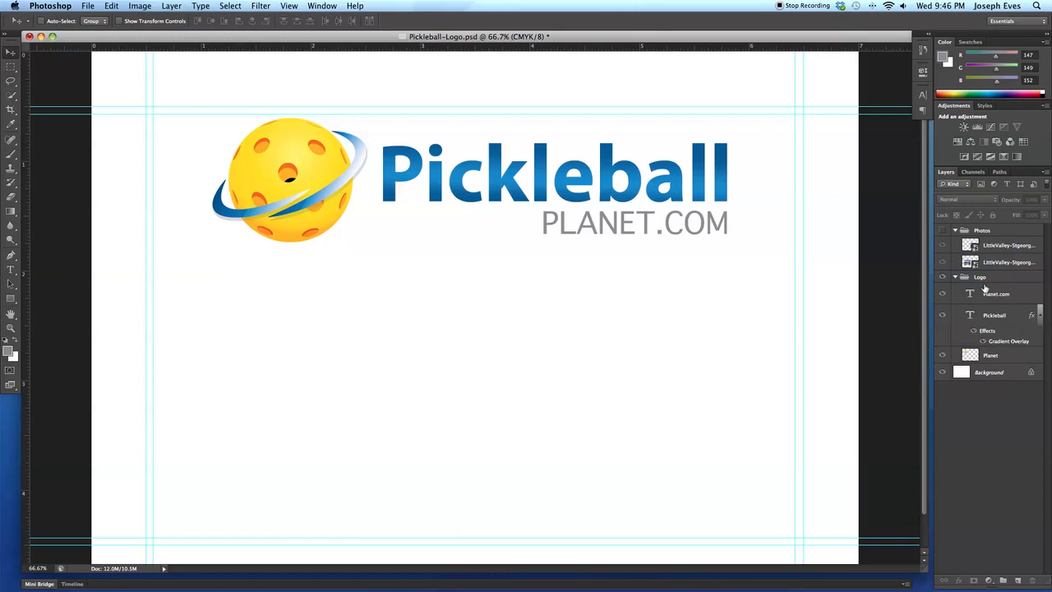
click(995, 292)
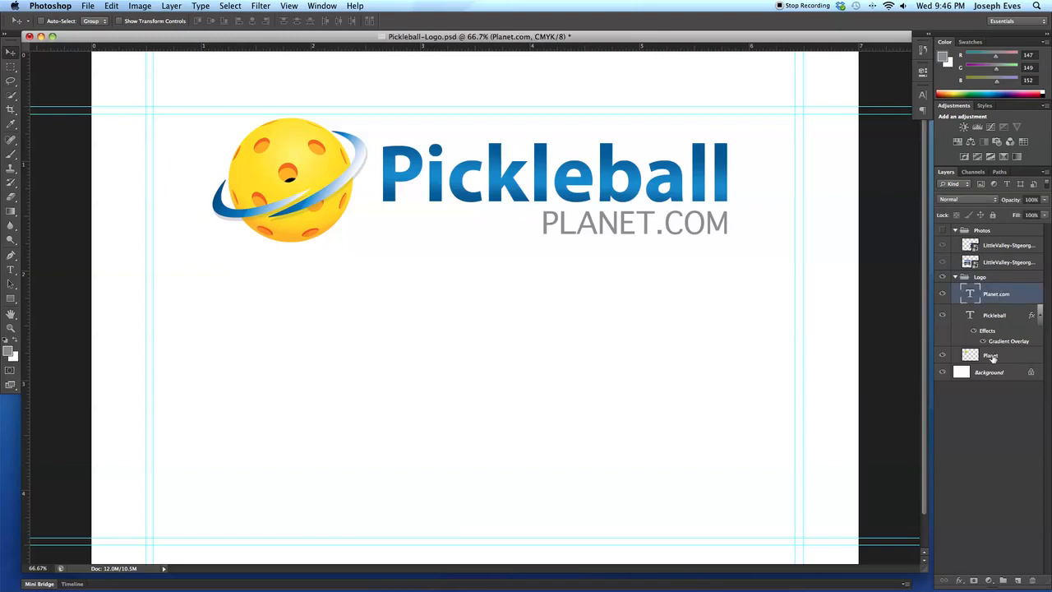
shift+click(993, 355)
drag(990, 284, 990, 254)
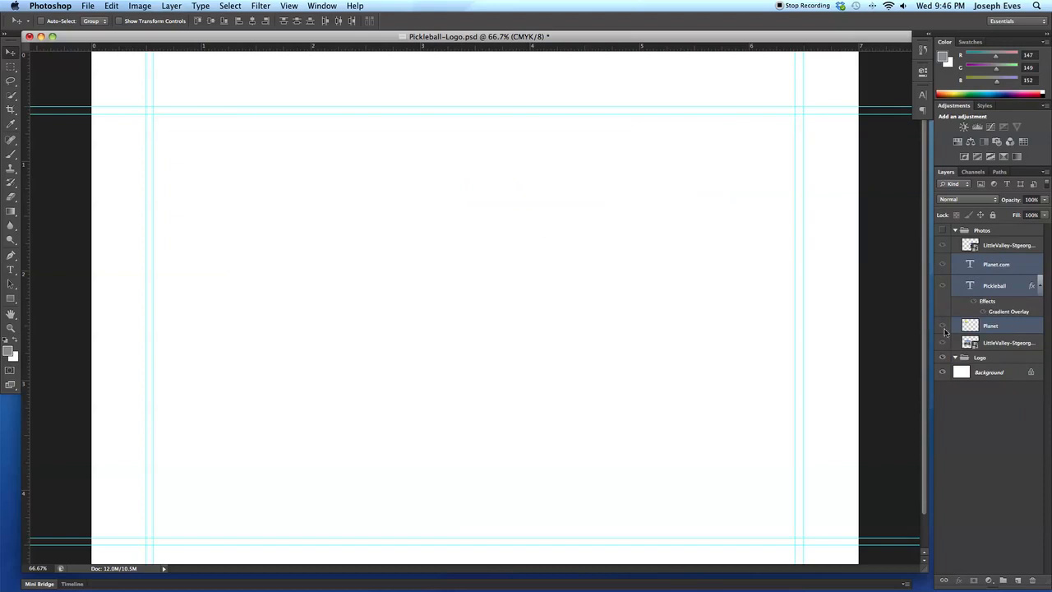
drag(996, 262, 994, 230)
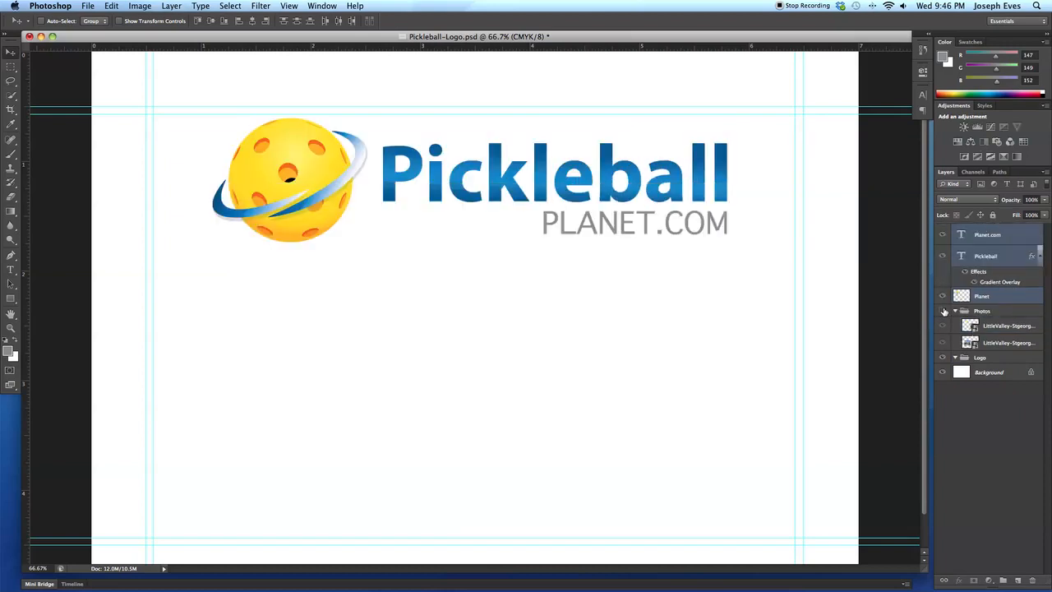
click(955, 312)
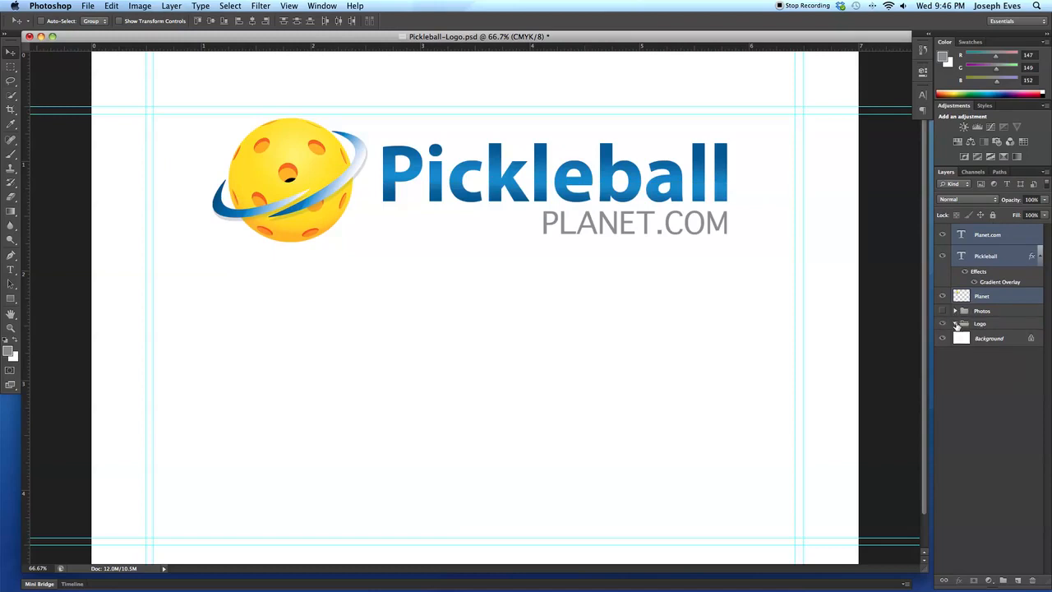
Delete the empty Logo group, then delete the Photos group together with its contents.
click(1004, 325)
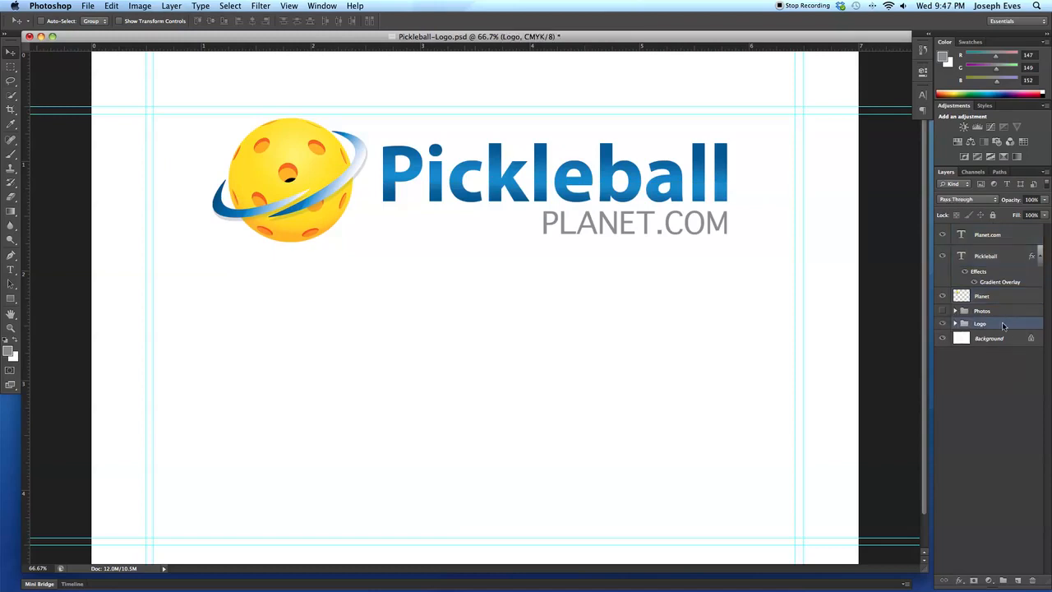
click(1032, 580)
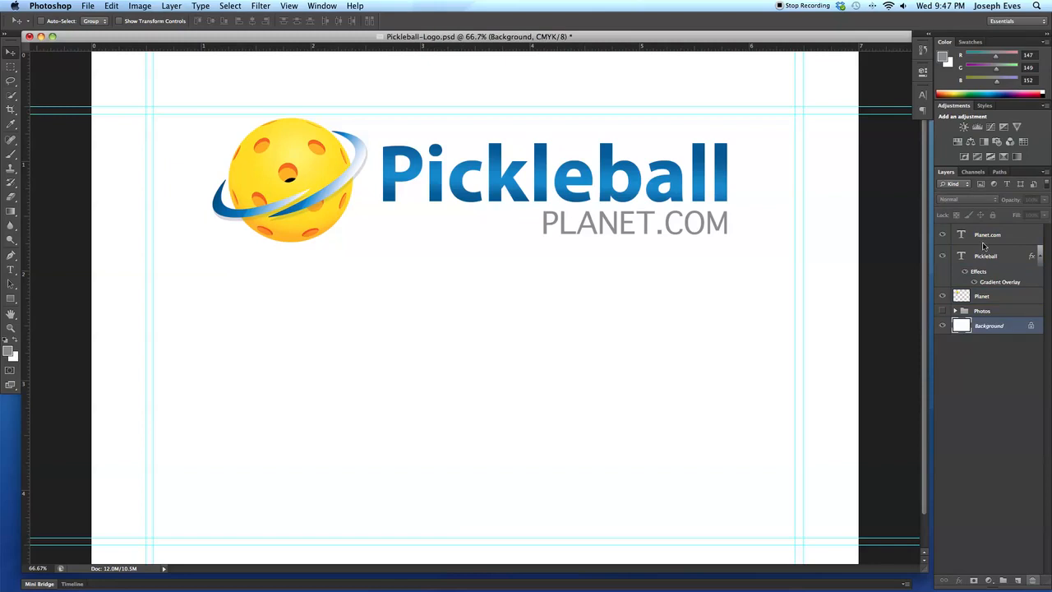
click(980, 313)
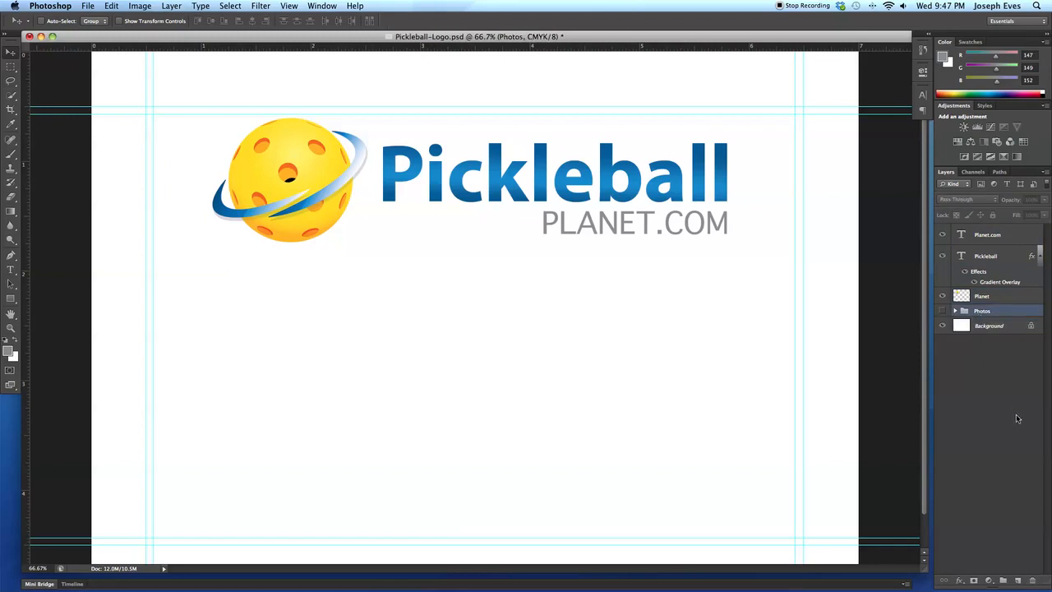
click(1032, 580)
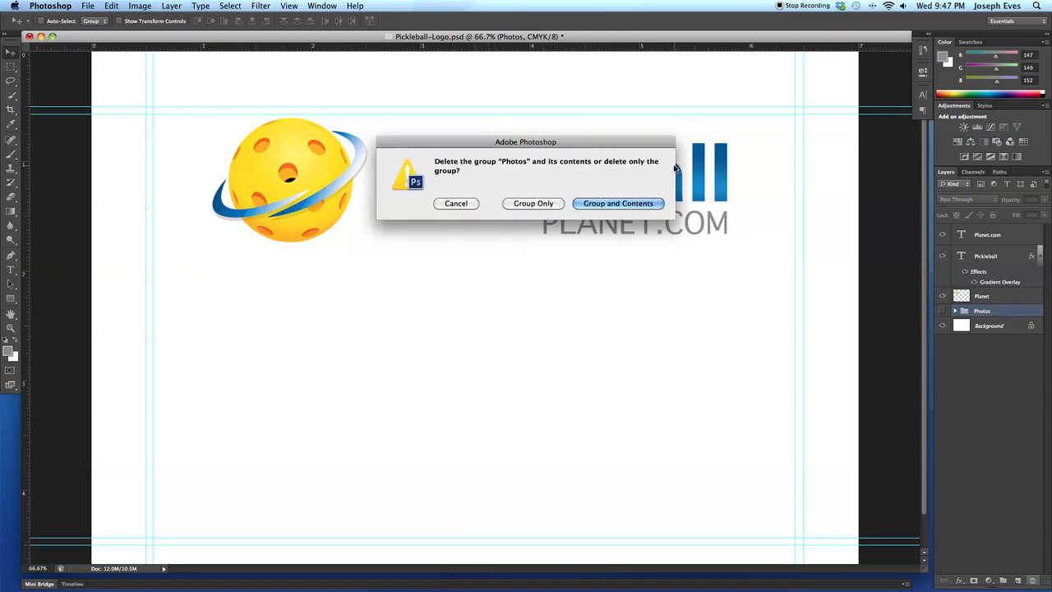
click(612, 205)
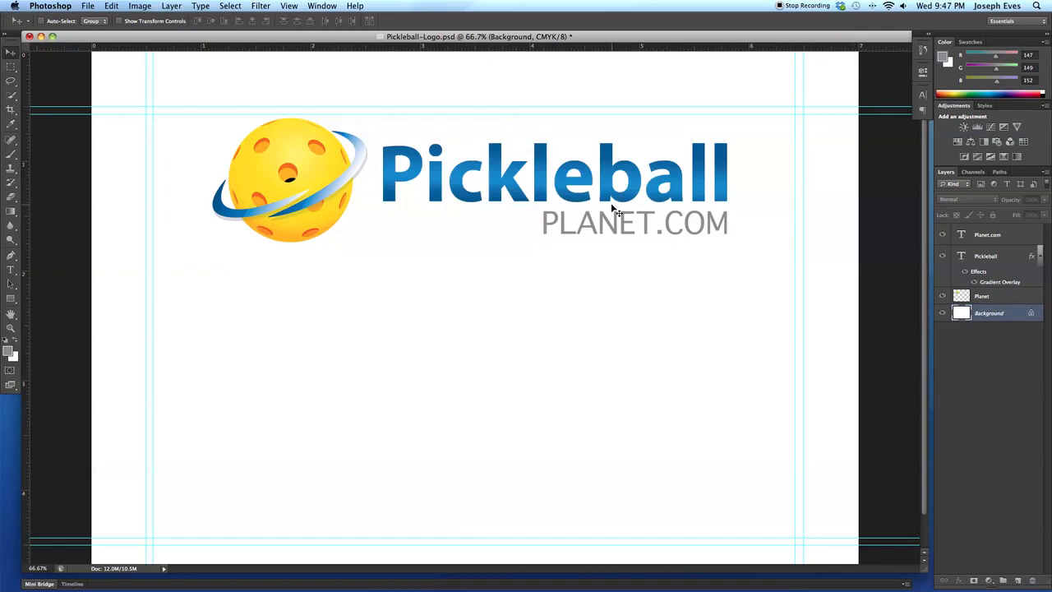
Select the Planet.com, Pickleball and Planet layers and merge them into one layer.
click(1009, 297)
click(991, 256)
click(990, 235)
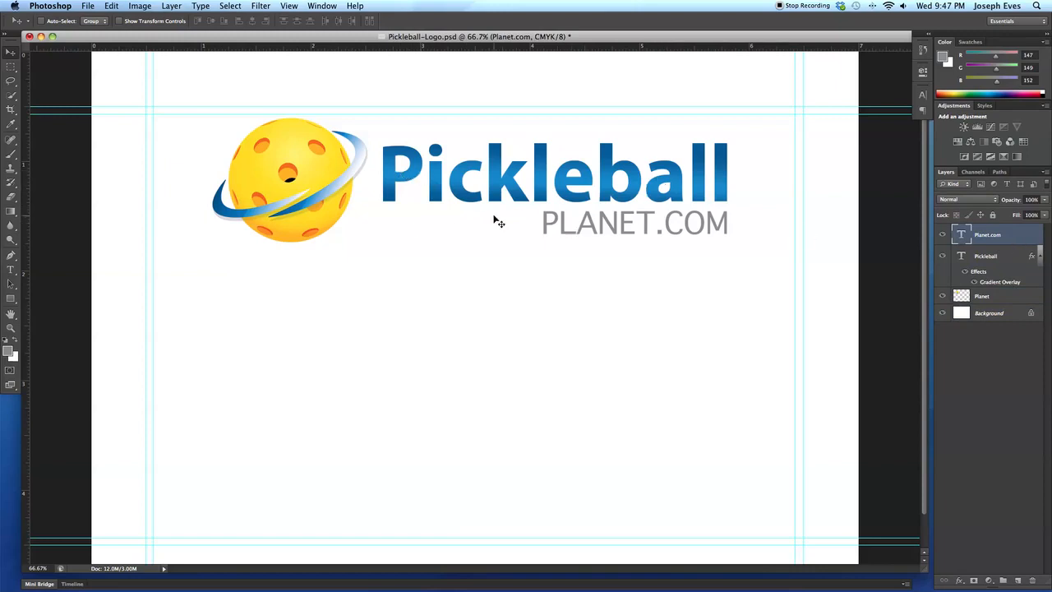
scroll(743, 203, down, 1)
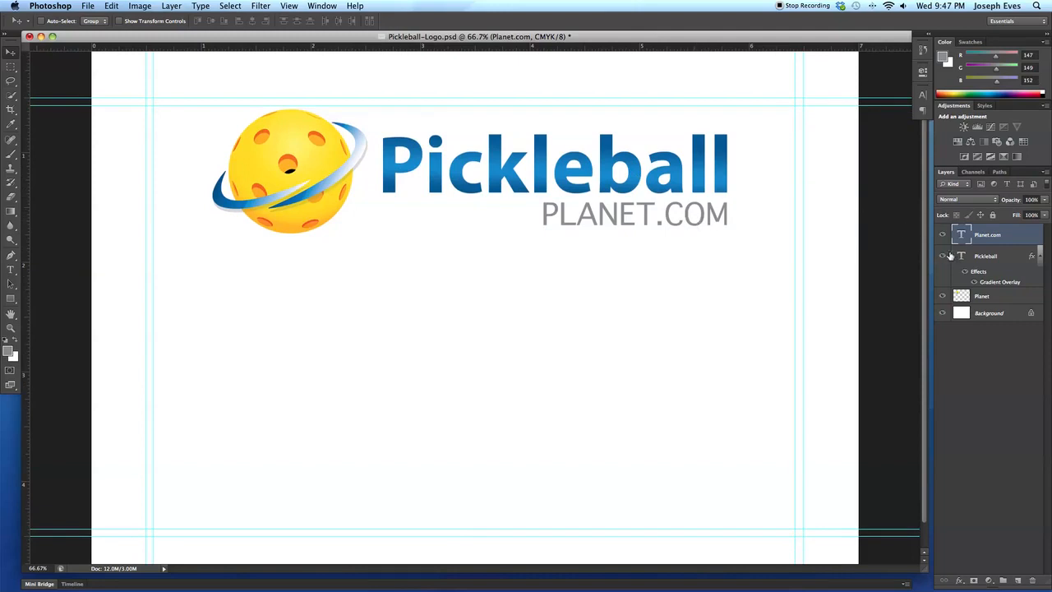
shift+click(990, 255)
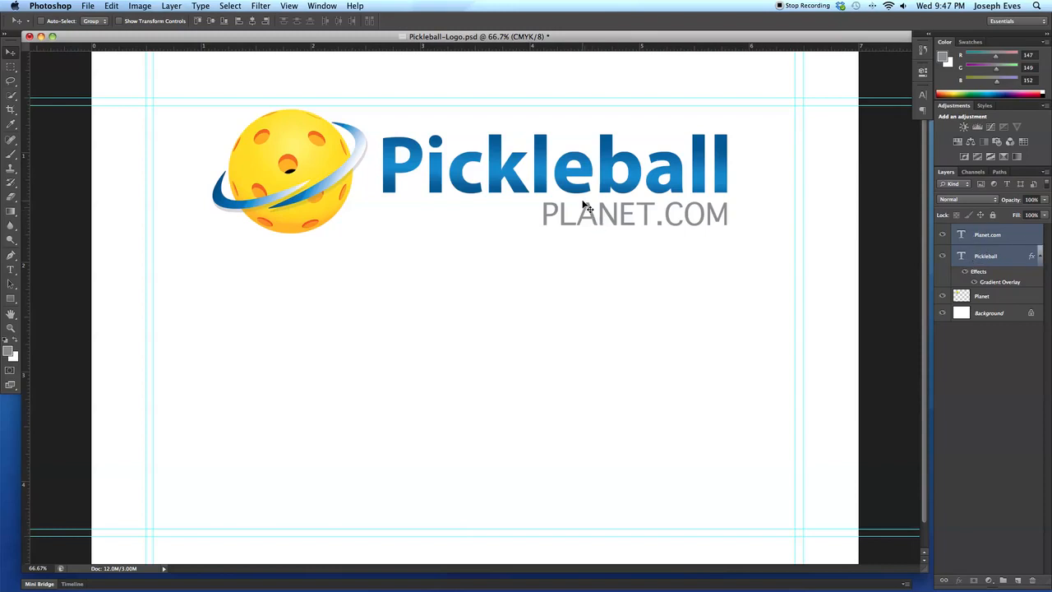
click(983, 297)
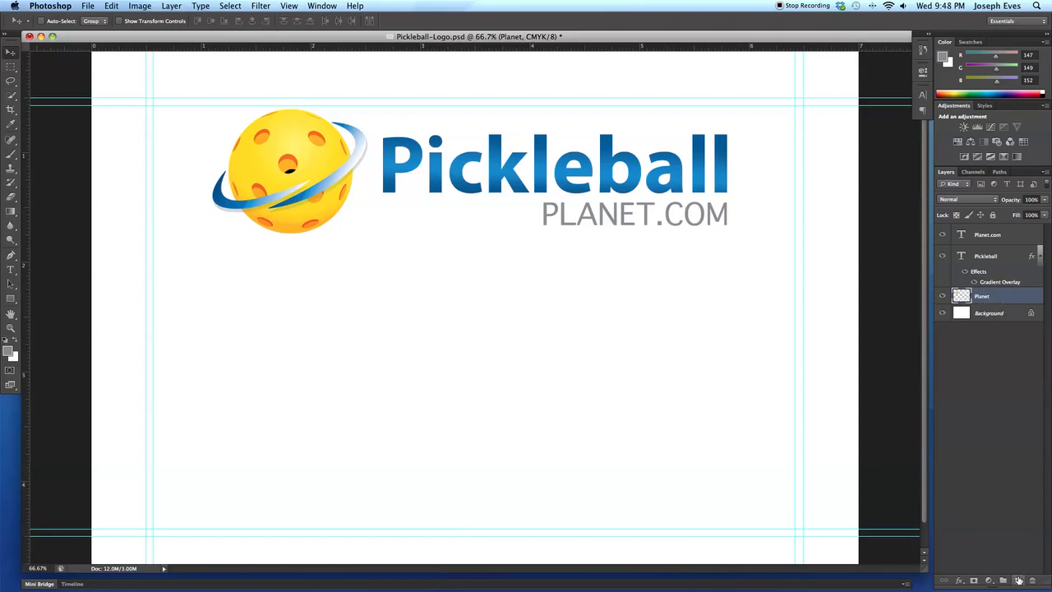
click(984, 237)
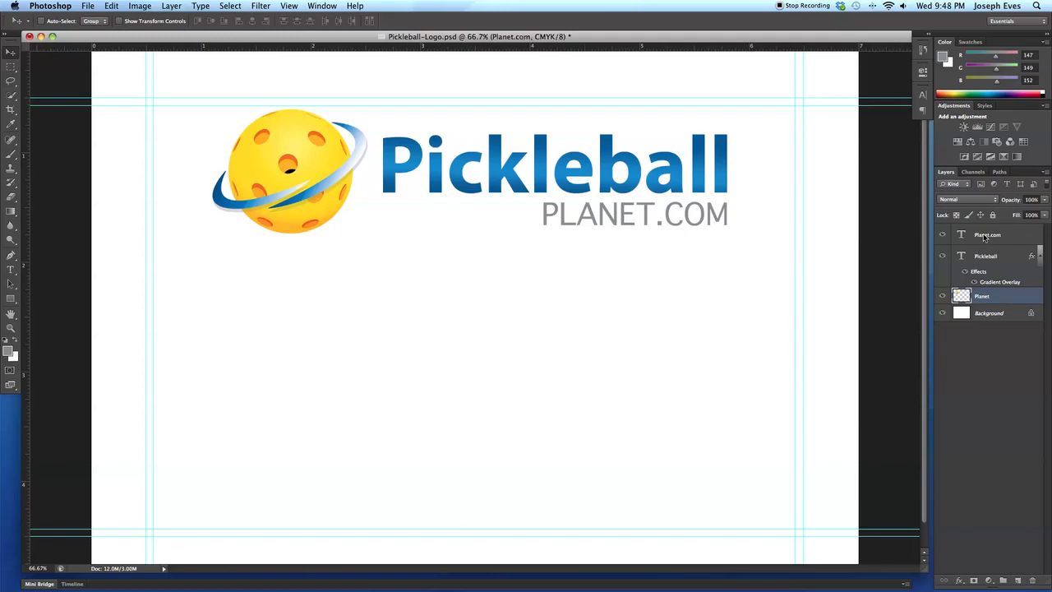
shift+click(987, 298)
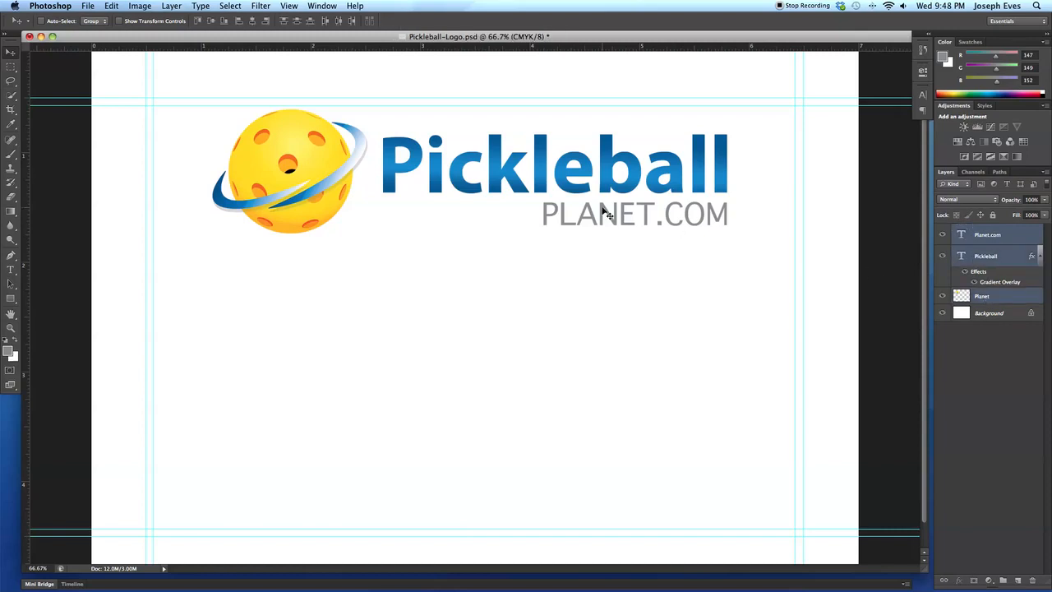
click(173, 6)
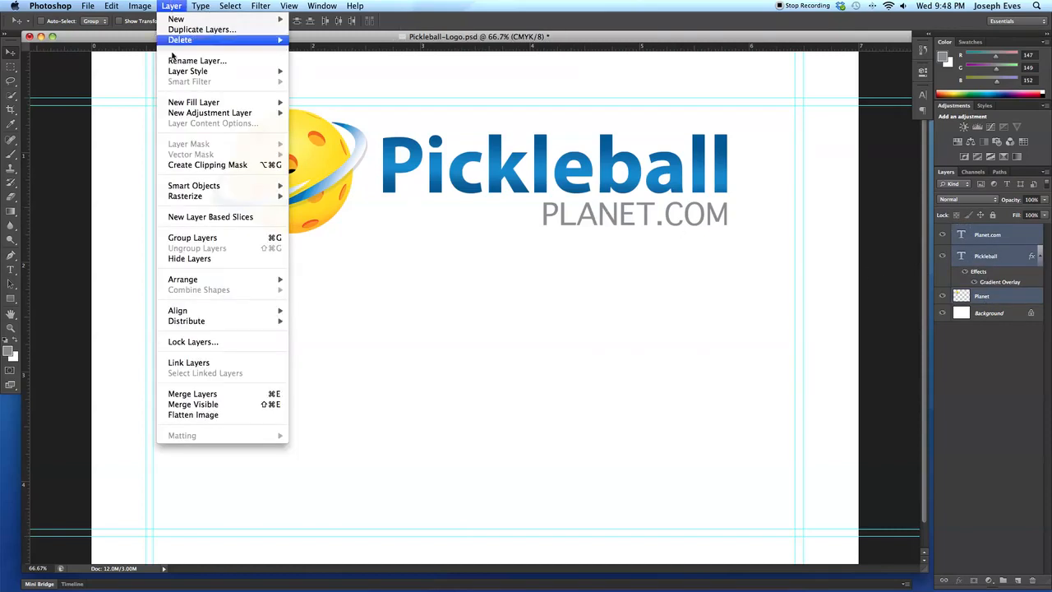
click(206, 396)
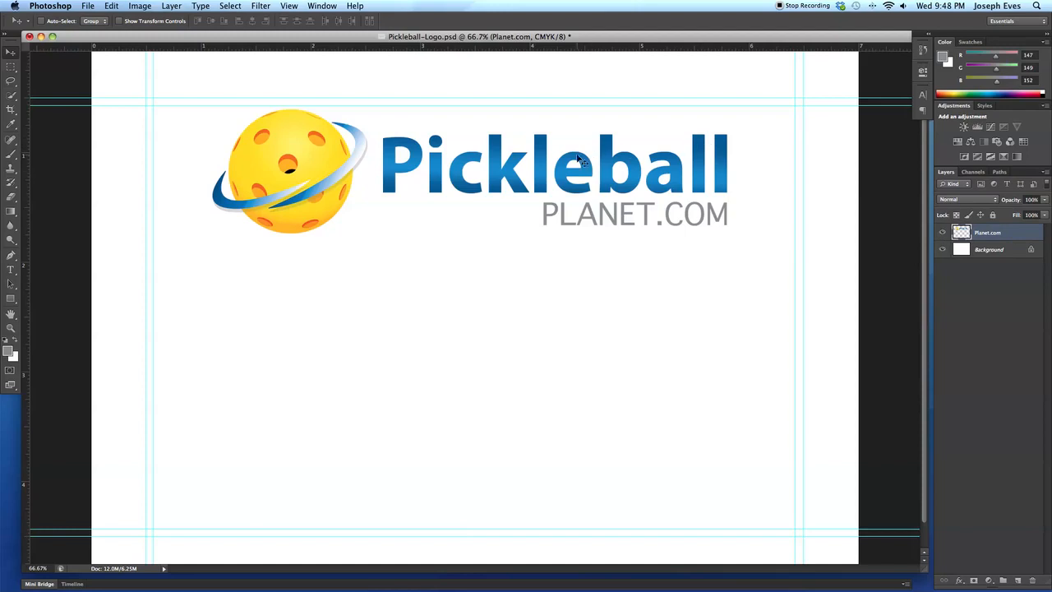
Move the merged logo down toward the middle of the canvas.
drag(636, 183, 625, 243)
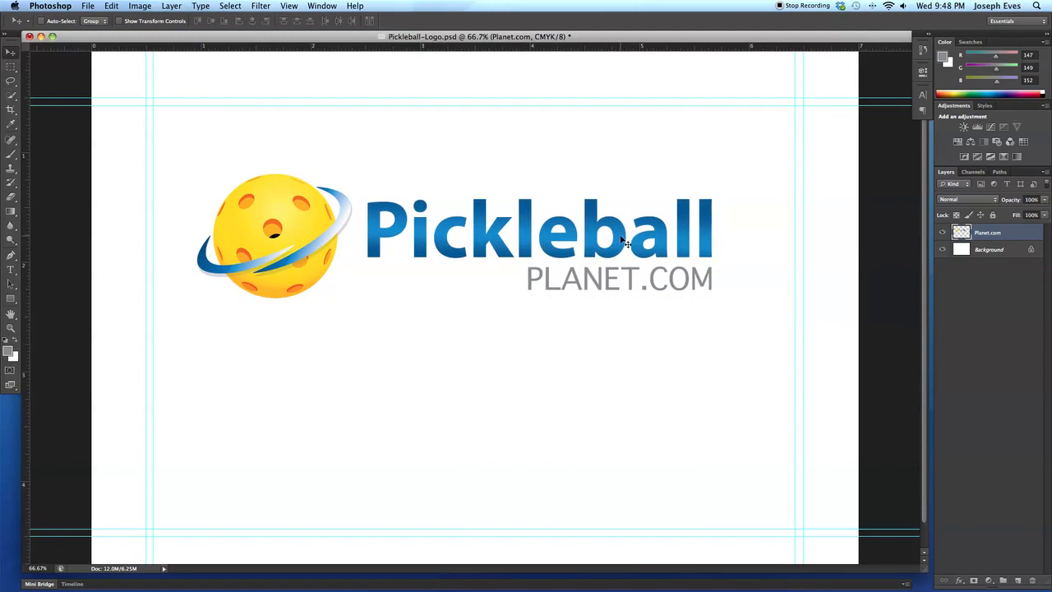
drag(625, 242, 657, 269)
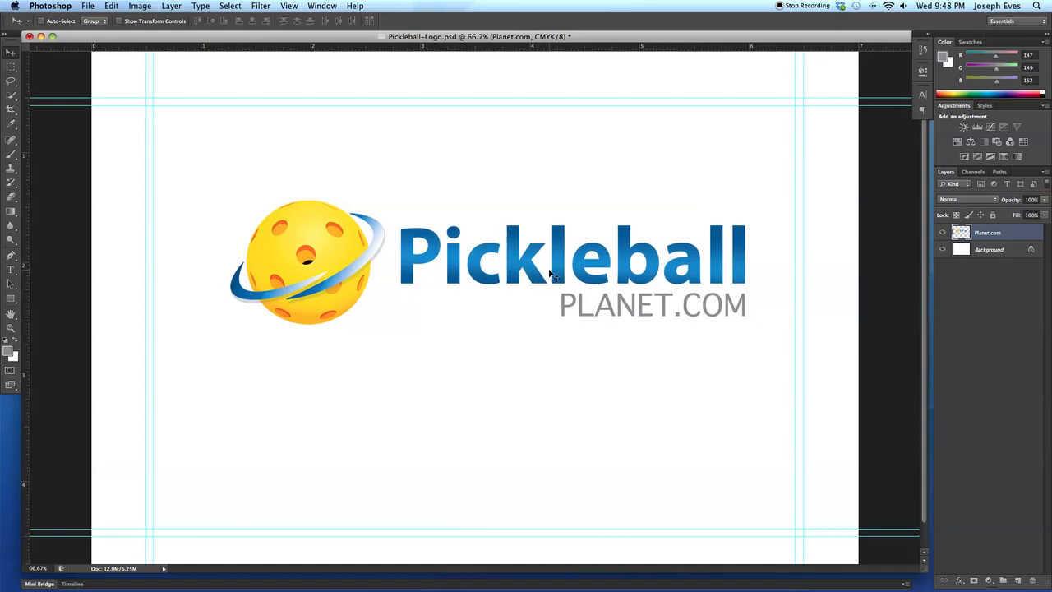
drag(555, 273, 543, 264)
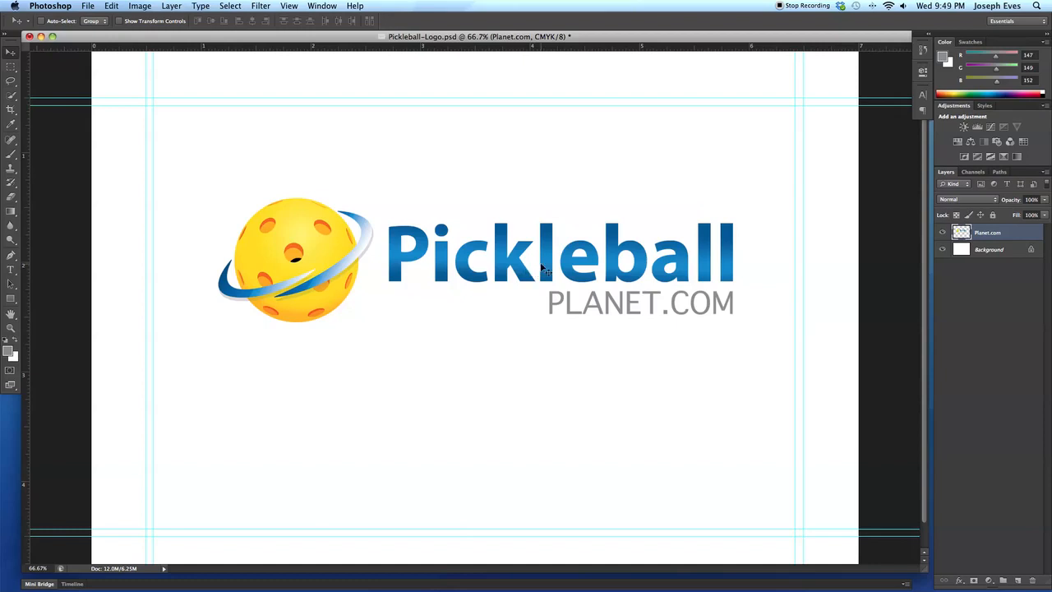
drag(547, 277, 564, 286)
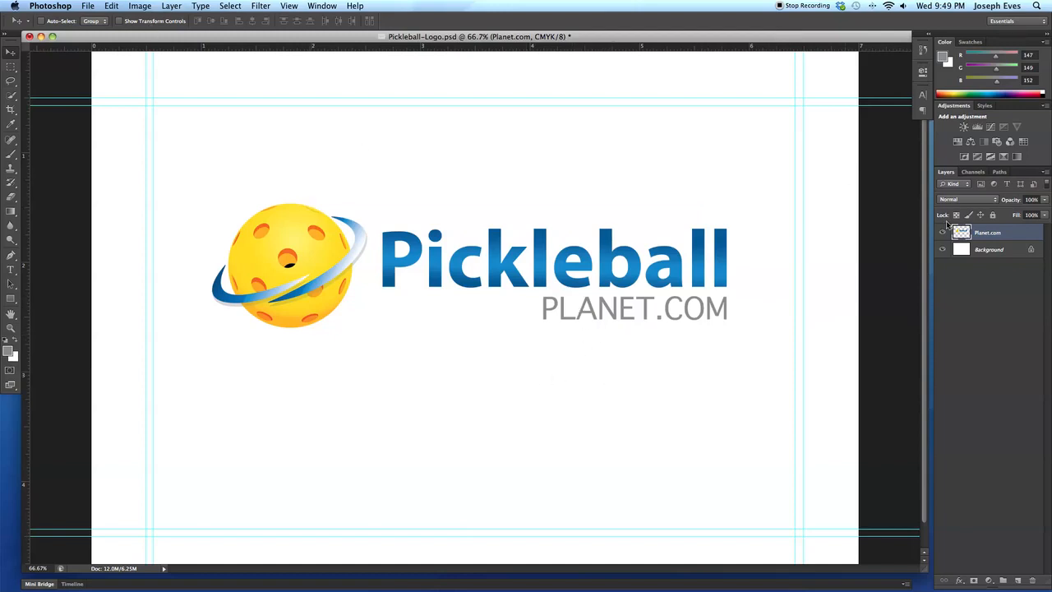
click(172, 6)
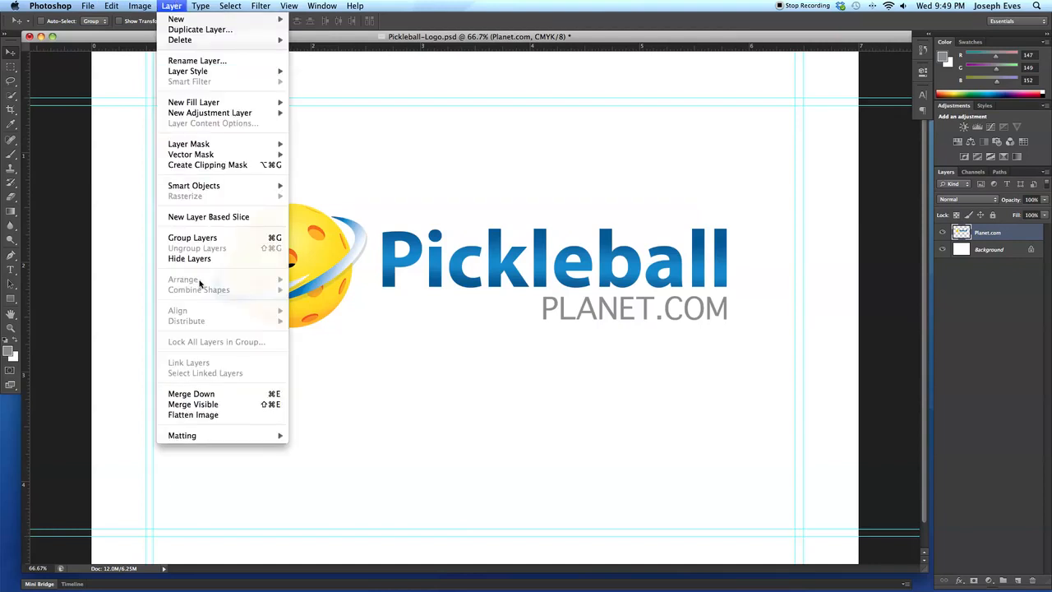
click(173, 6)
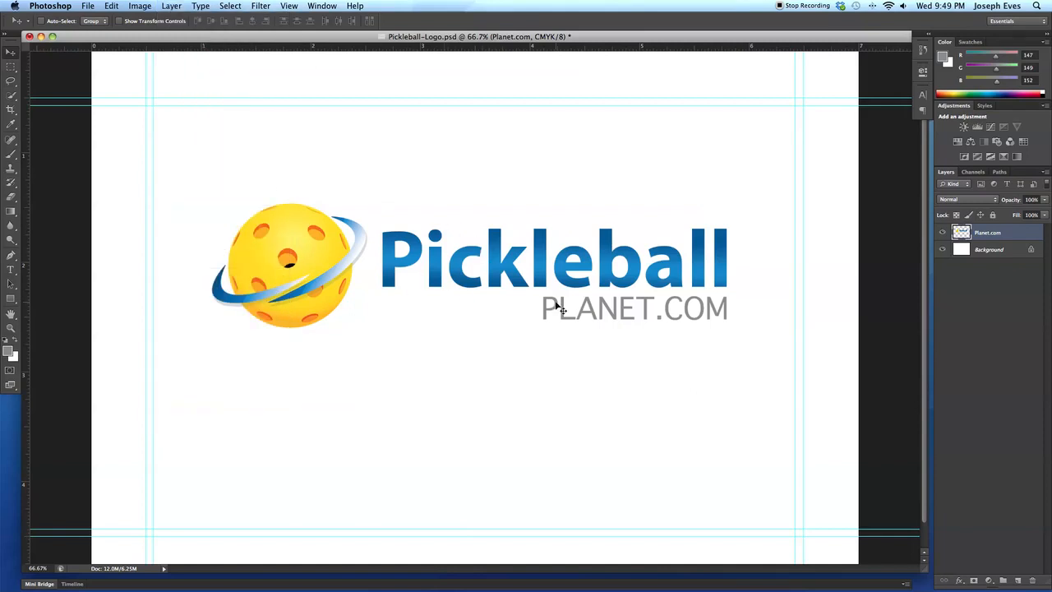
click(169, 6)
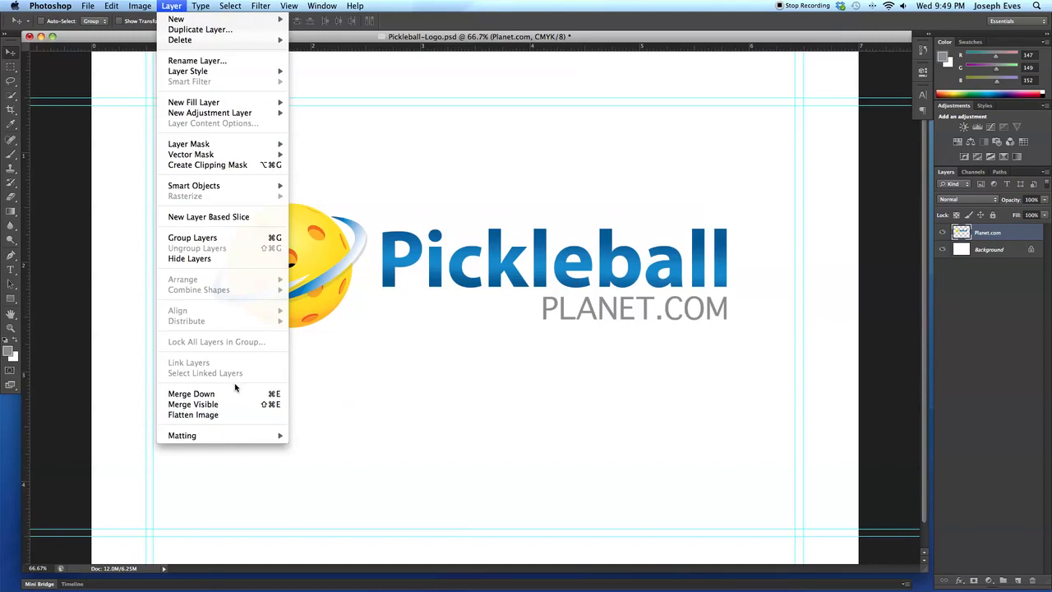
click(354, 379)
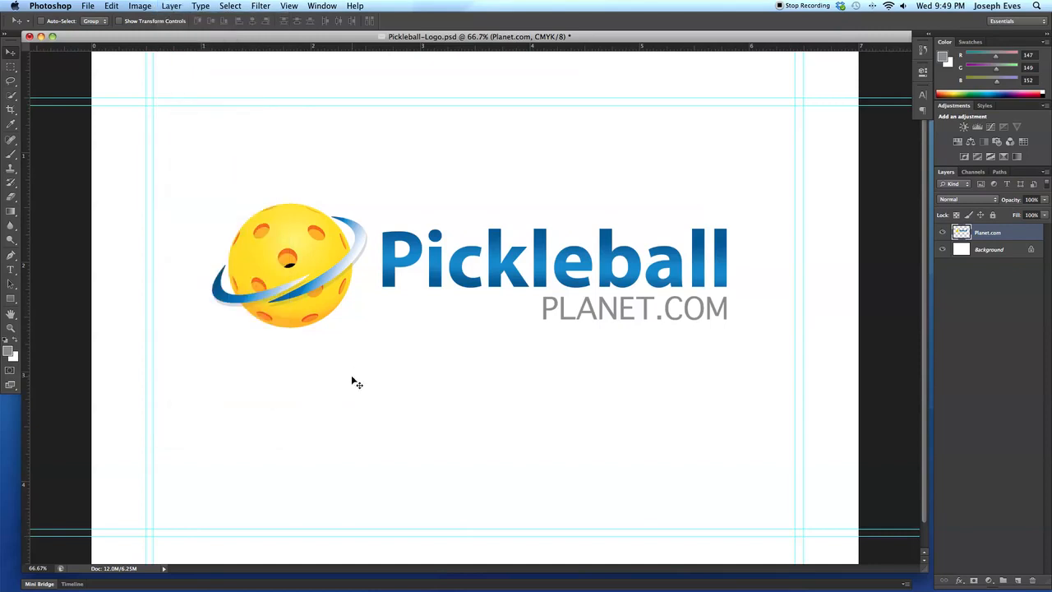
Revert the document in History to the Delete Group state, before the layers were merged.
click(922, 51)
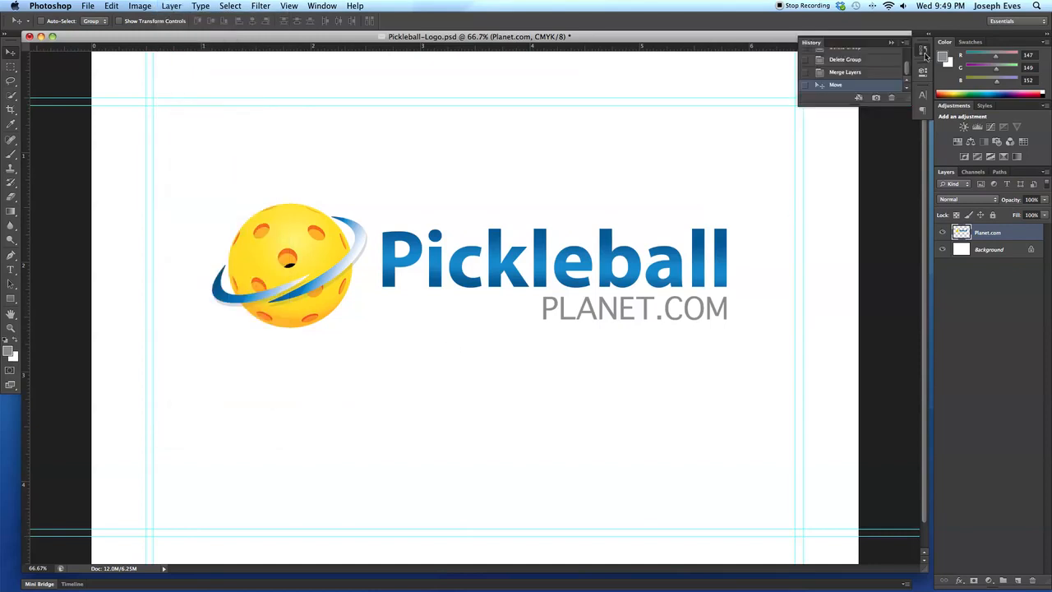
click(853, 73)
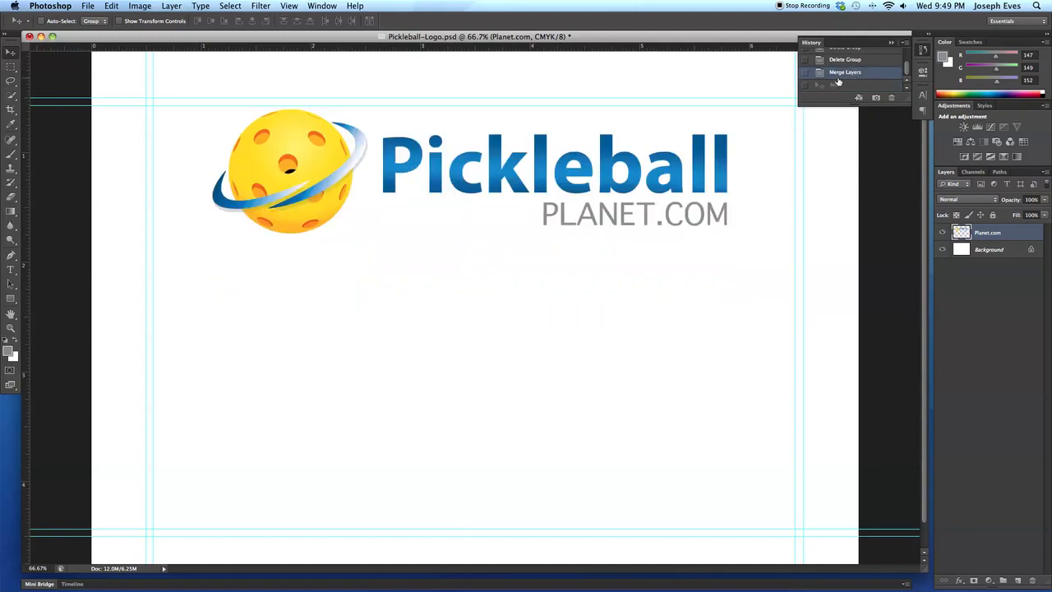
click(172, 7)
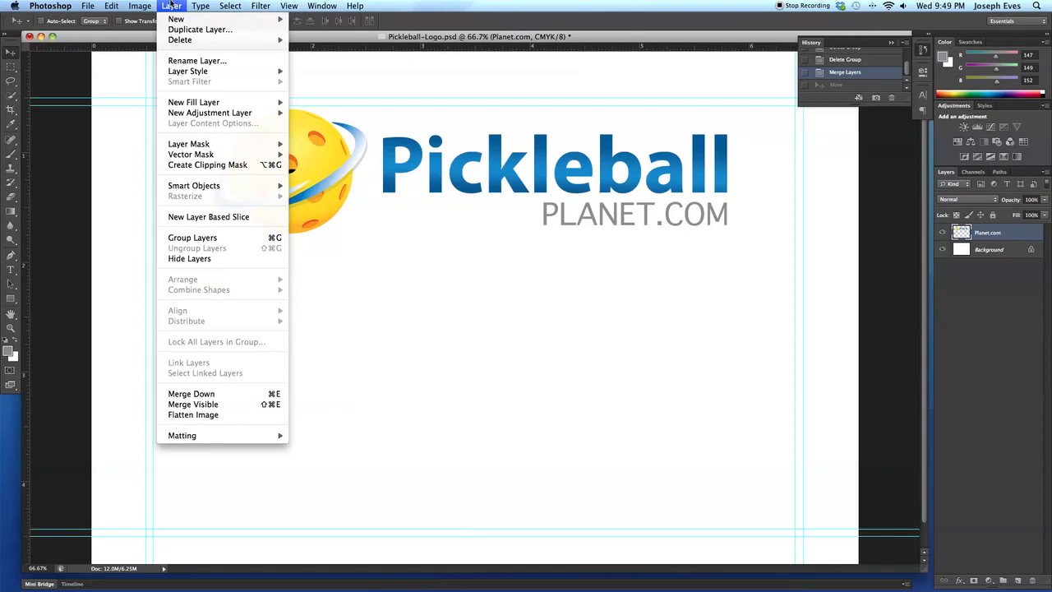
click(172, 4)
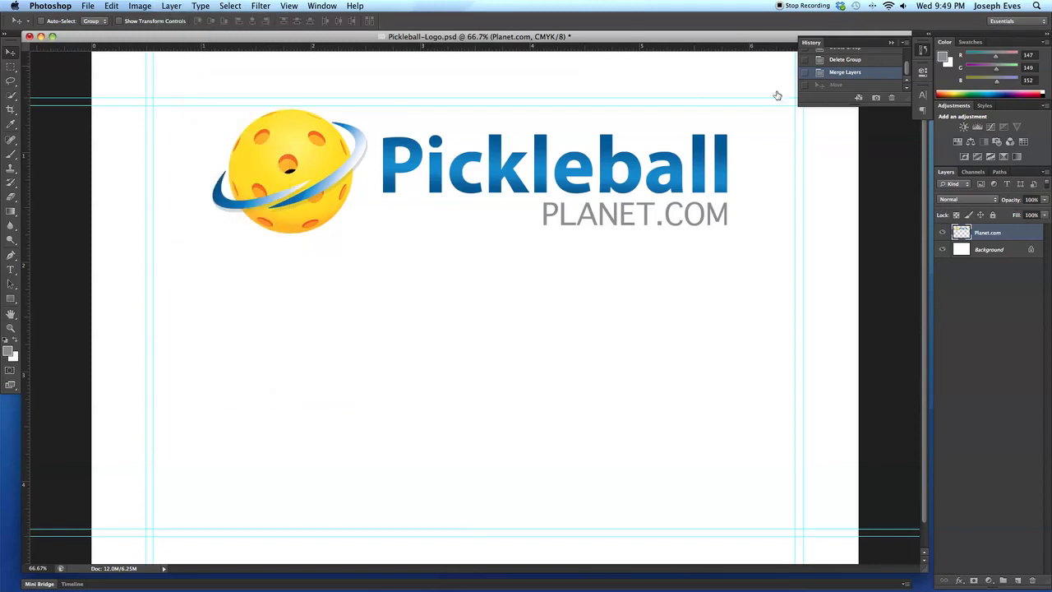
click(874, 63)
Select the Planet, Pickleball and Planet.com layers and merge them into a single layer.
click(1021, 296)
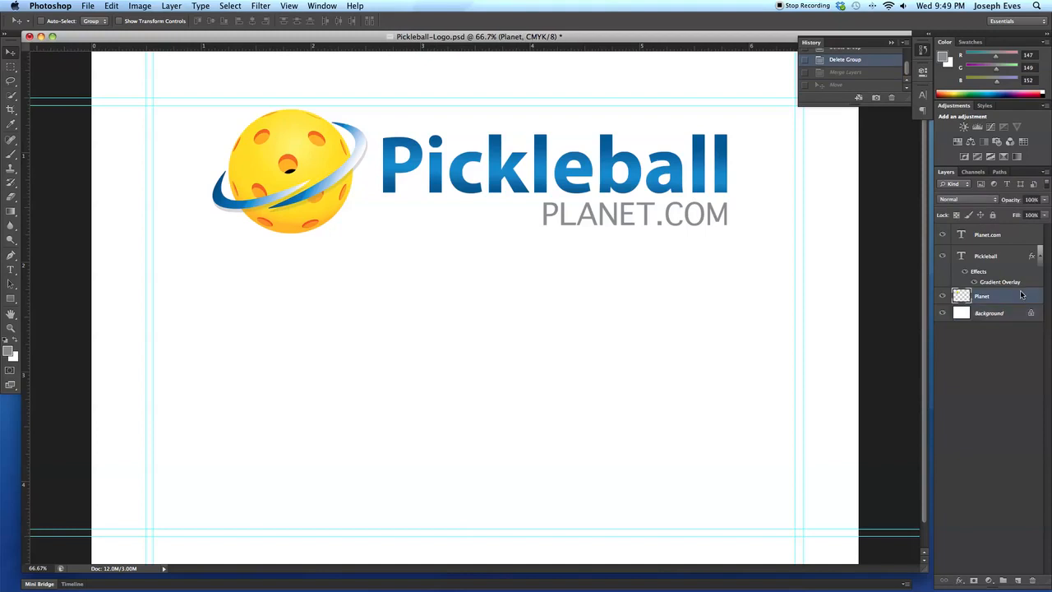
shift+click(1001, 238)
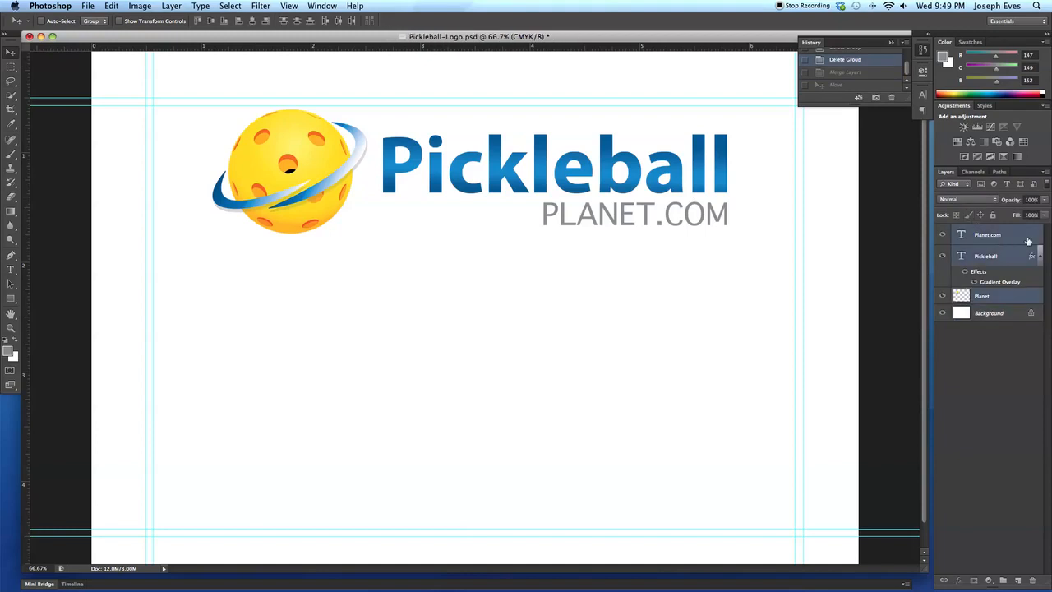
key(super+e)
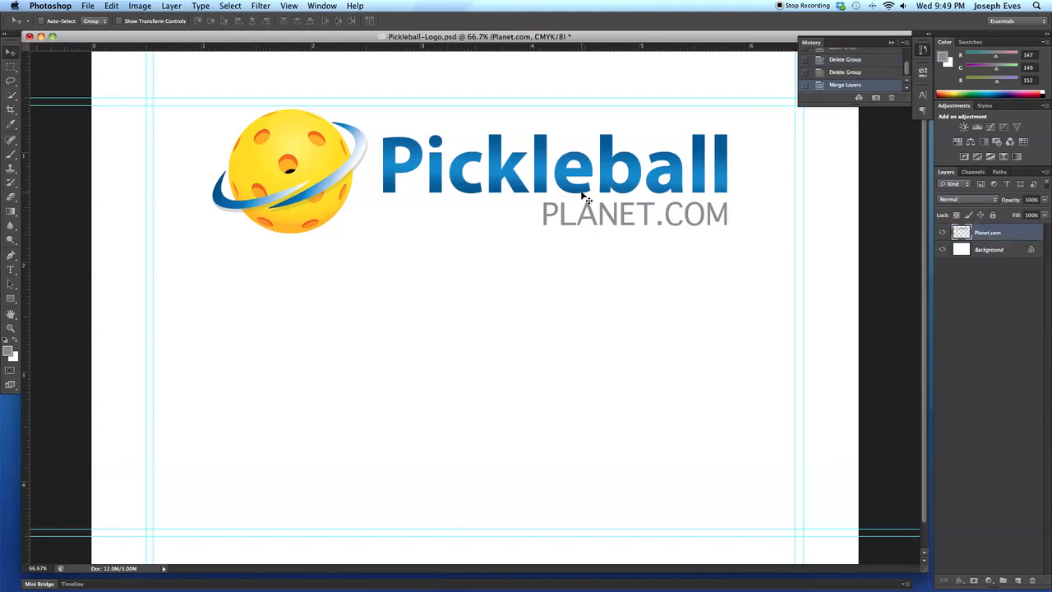
drag(534, 205, 527, 220)
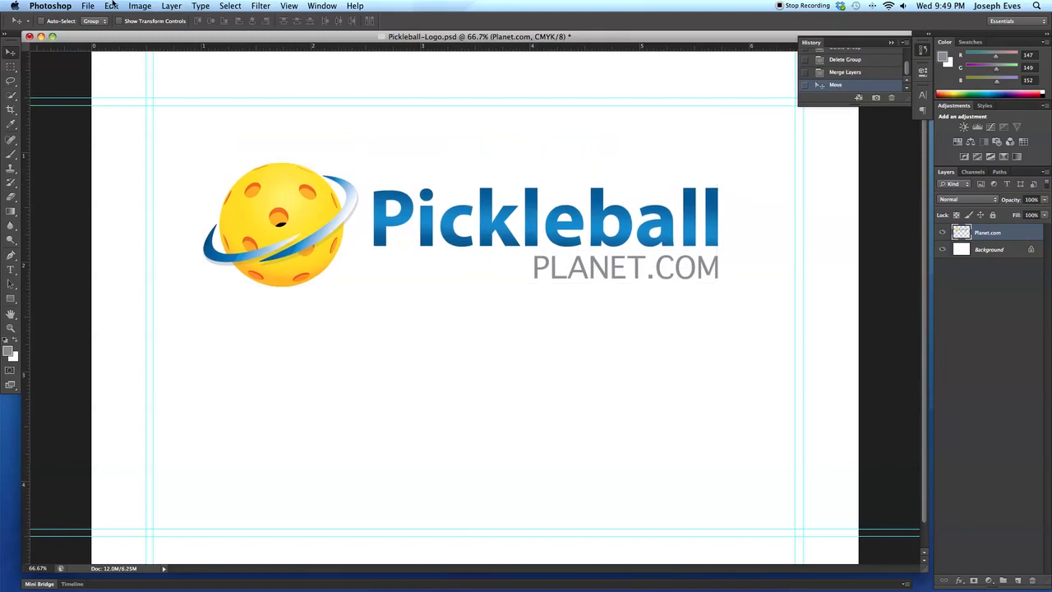
click(172, 6)
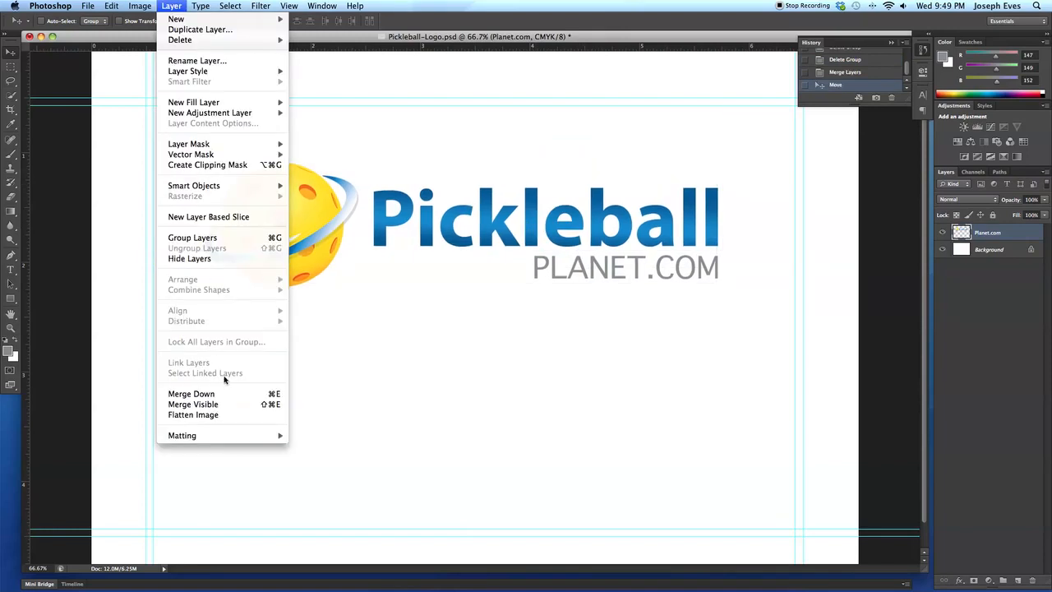
mouse_move(141, 5)
click(147, 21)
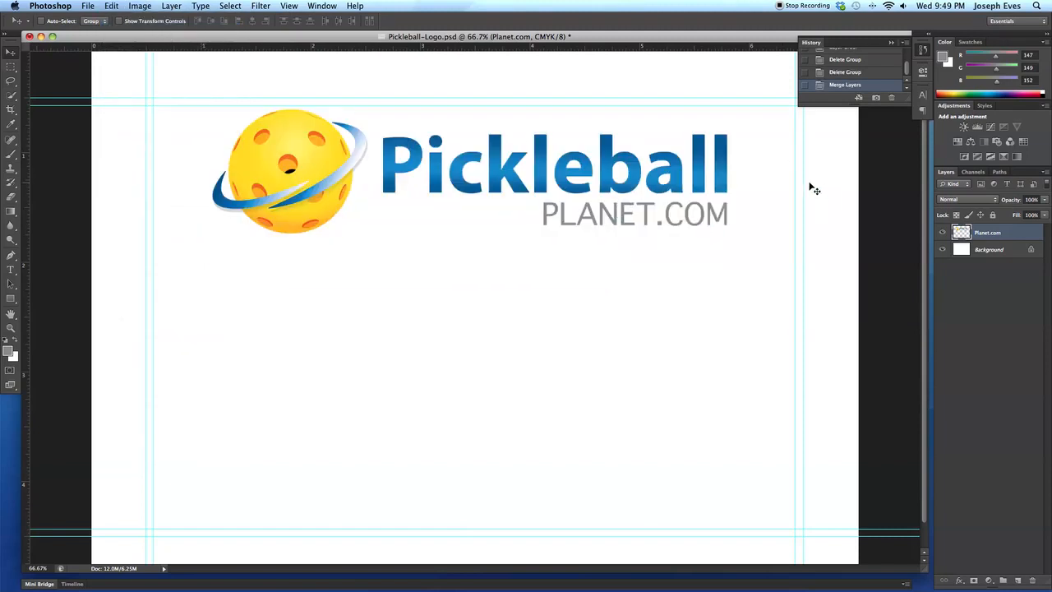
Revert to the Delete Group state and duplicate the Planet ball graphic several times across the canvas.
click(854, 72)
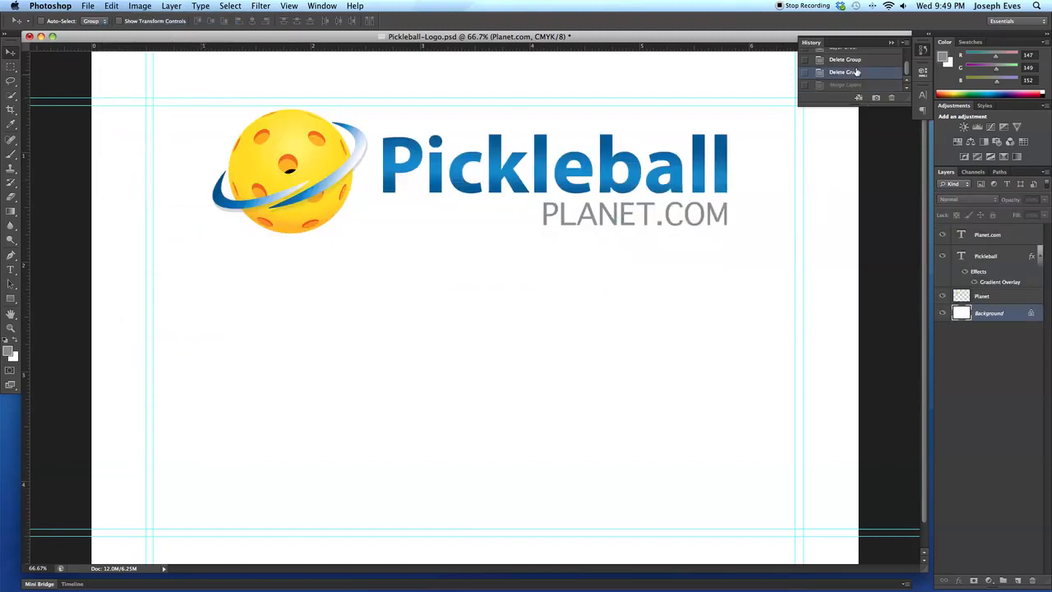
click(1005, 298)
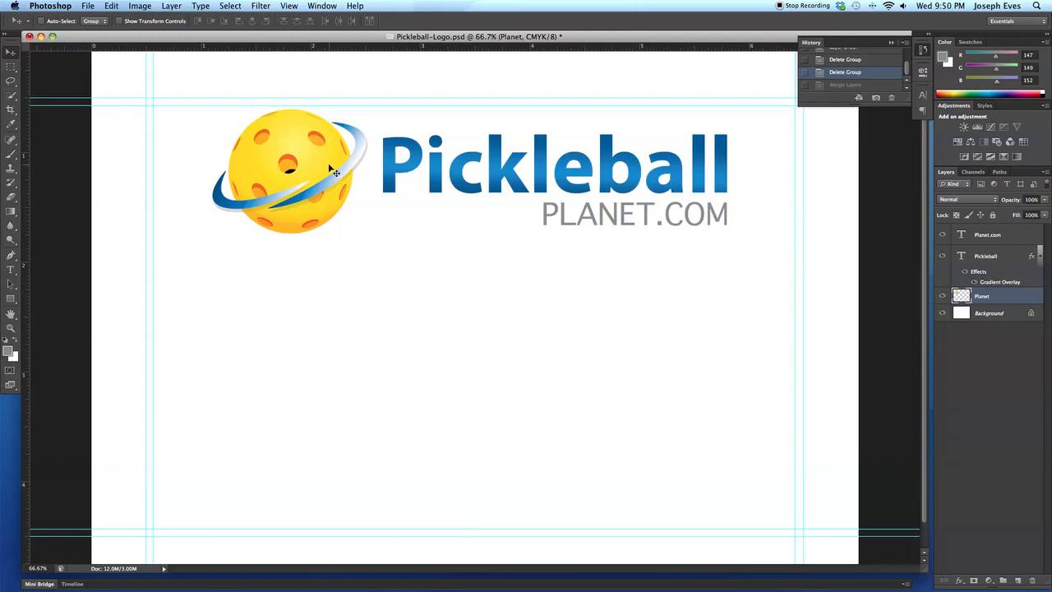
drag(315, 164, 659, 396)
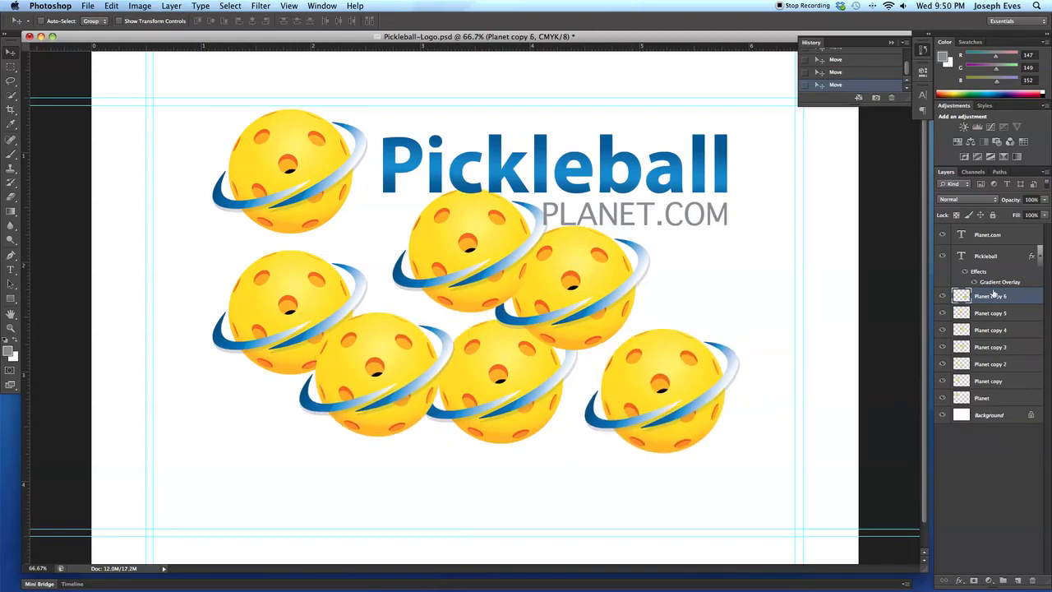
Select all text and Planet copy layers, merge them into one layer, then undo the merge.
click(988, 236)
shift+click(997, 399)
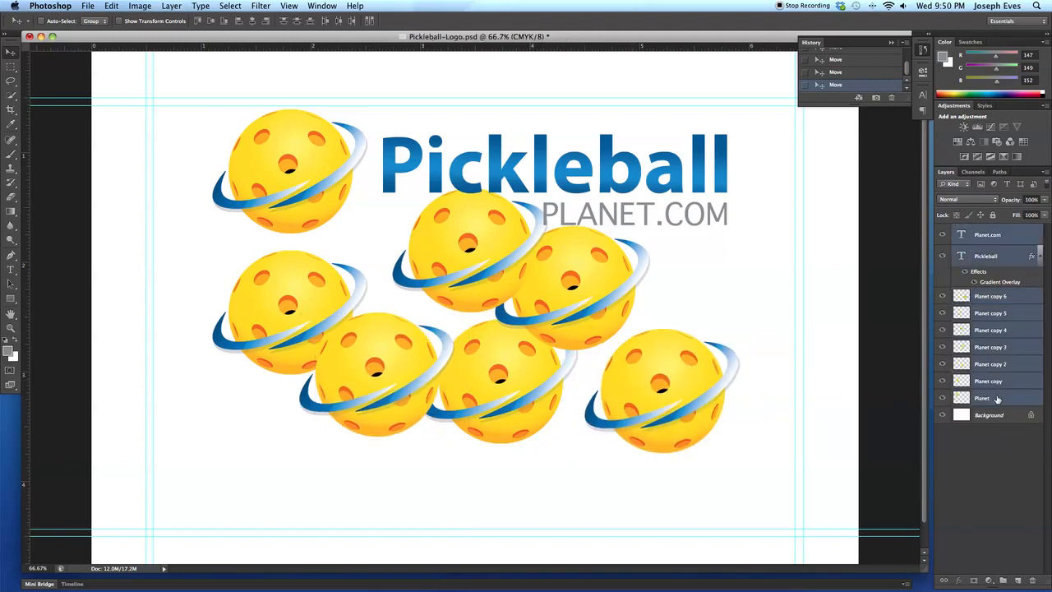
click(169, 7)
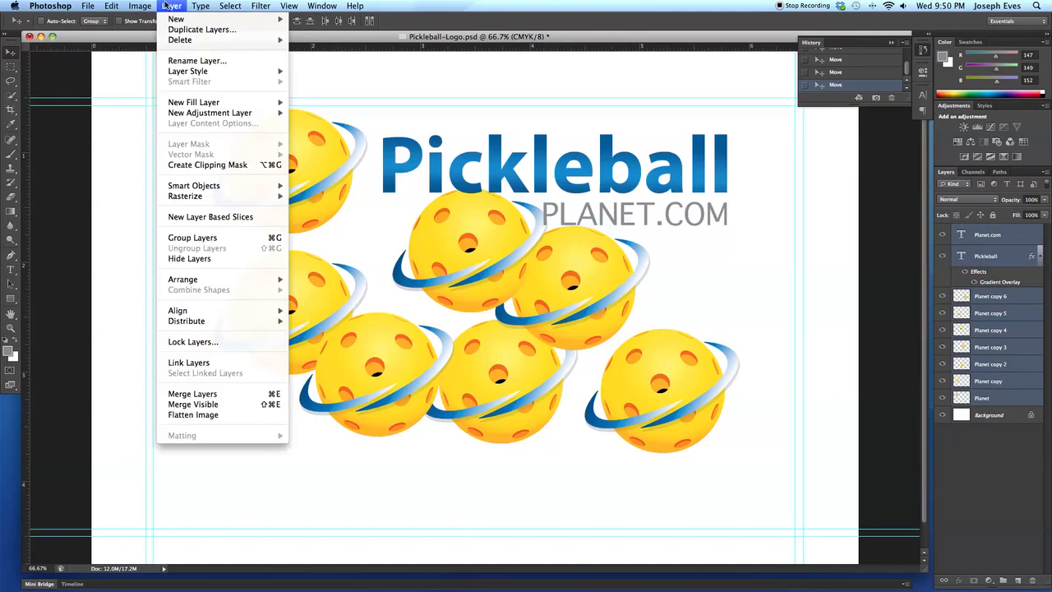
click(227, 397)
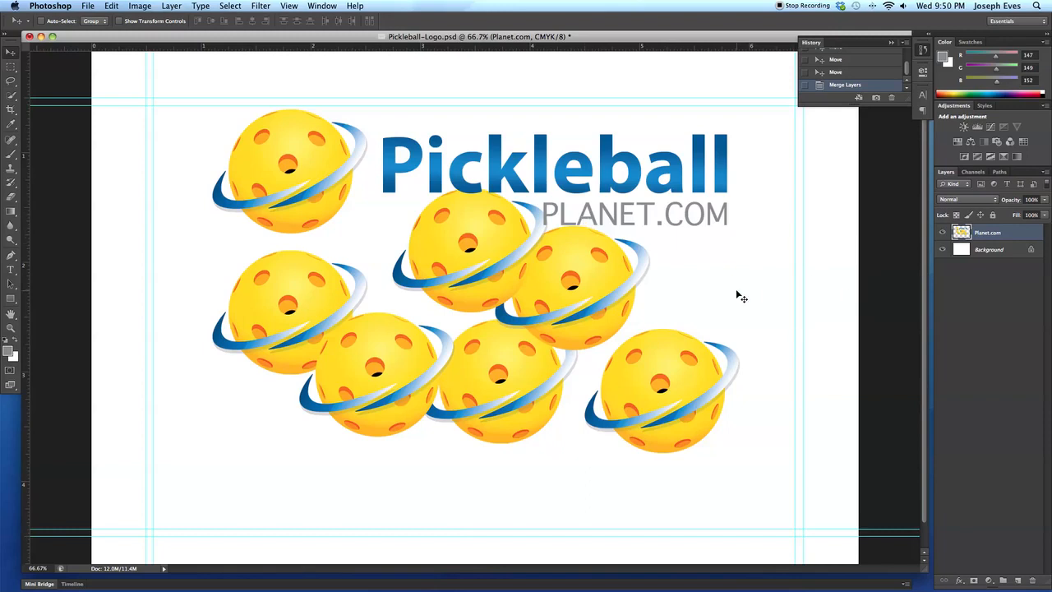
key(super+z)
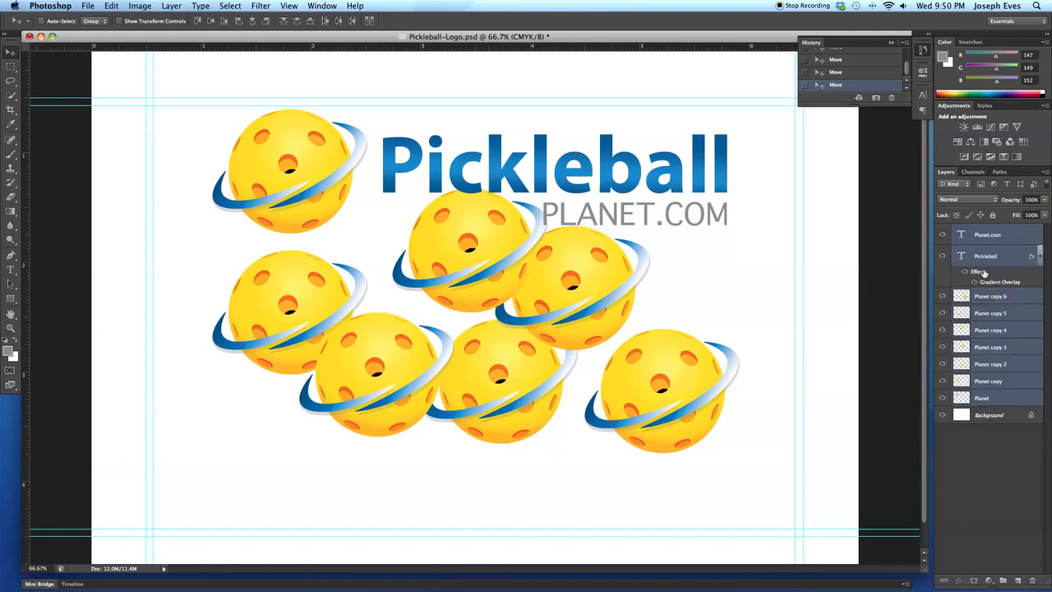
Hide the Planet copy 4 and Planet copy 3 layers and merge the visible layers.
click(943, 331)
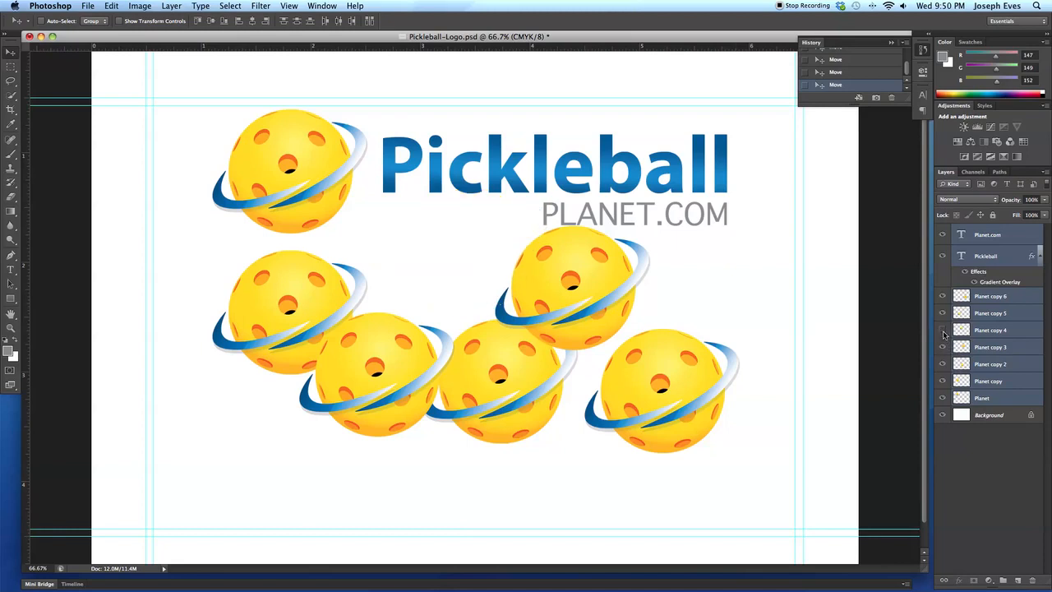
click(943, 349)
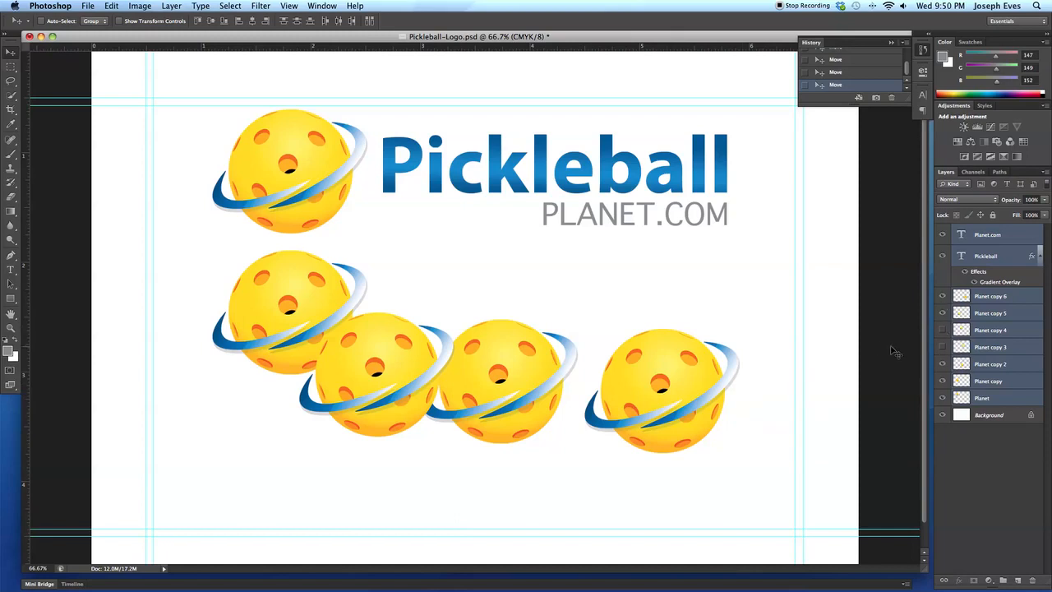
click(172, 6)
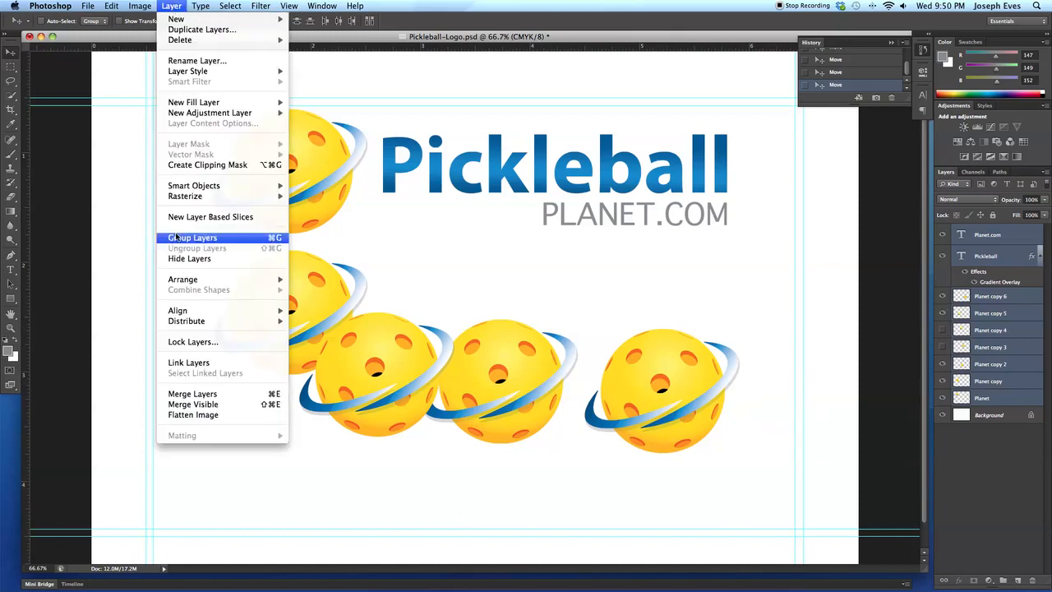
click(222, 406)
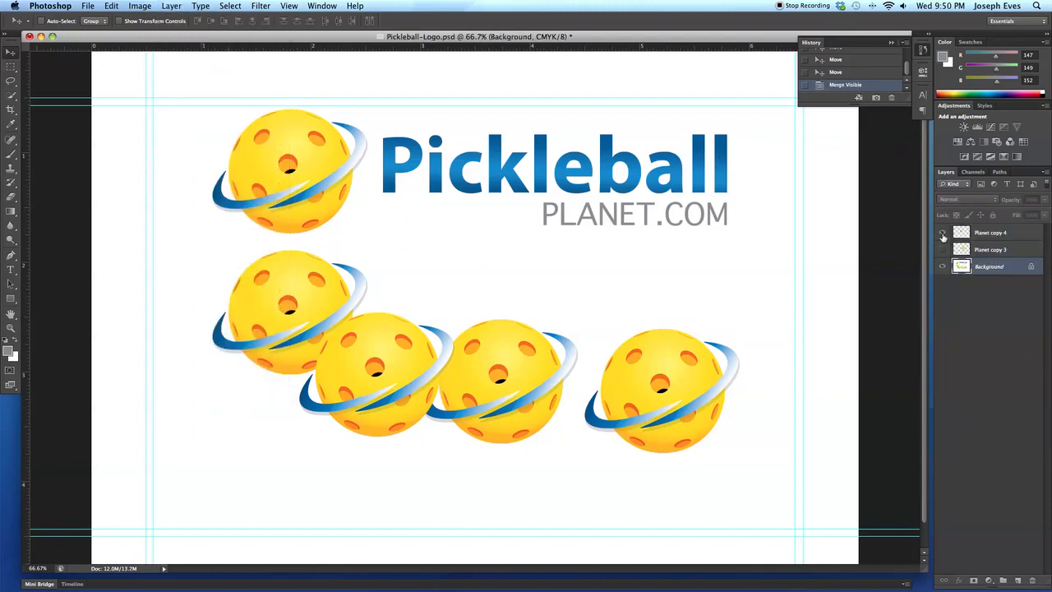
Show the Planet copy 4 and Planet copy 3 layers again.
click(943, 233)
click(942, 249)
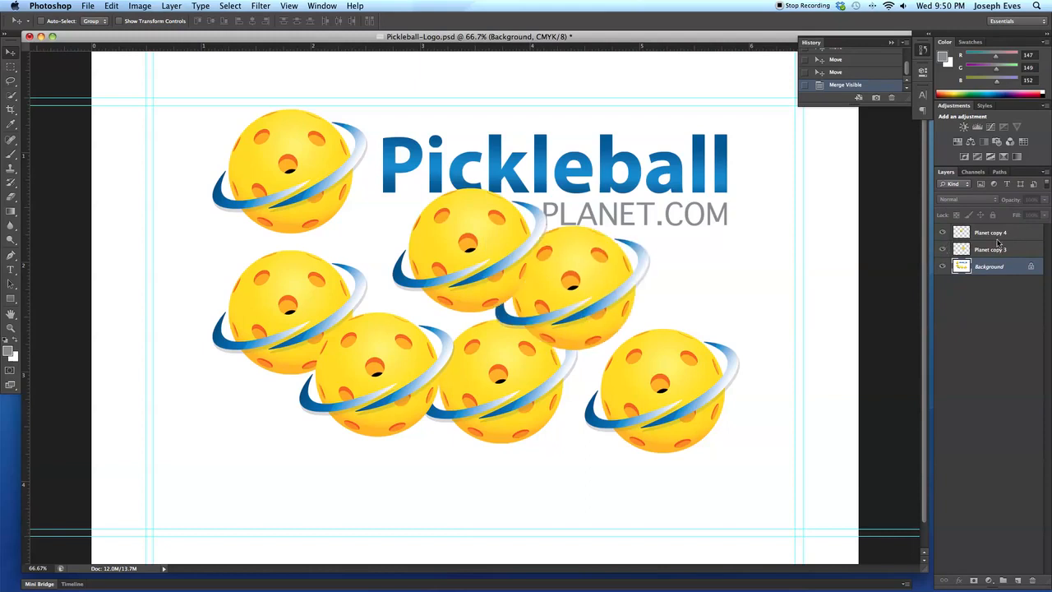
click(943, 249)
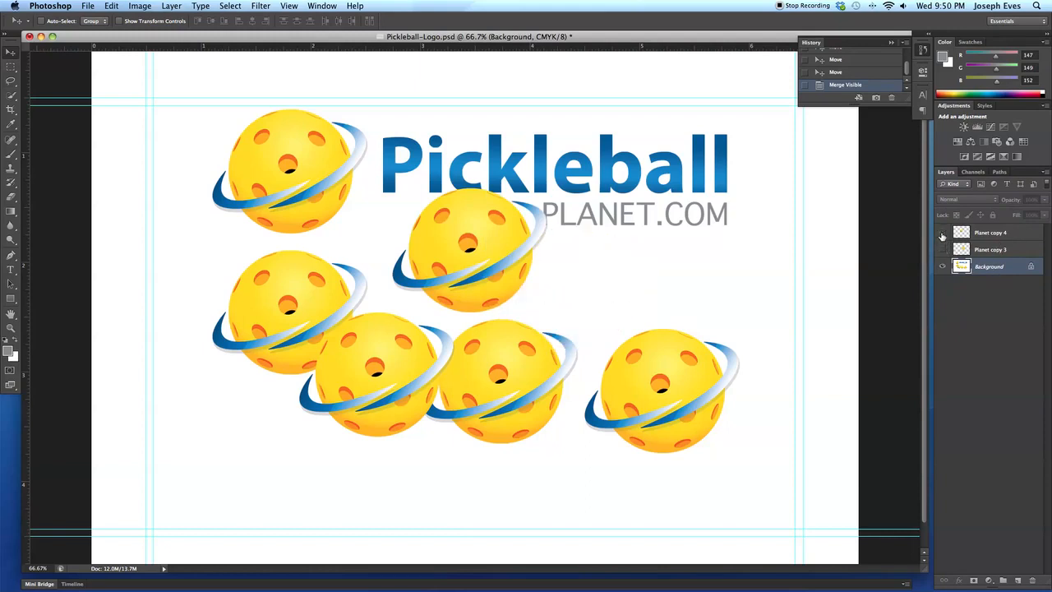
click(942, 232)
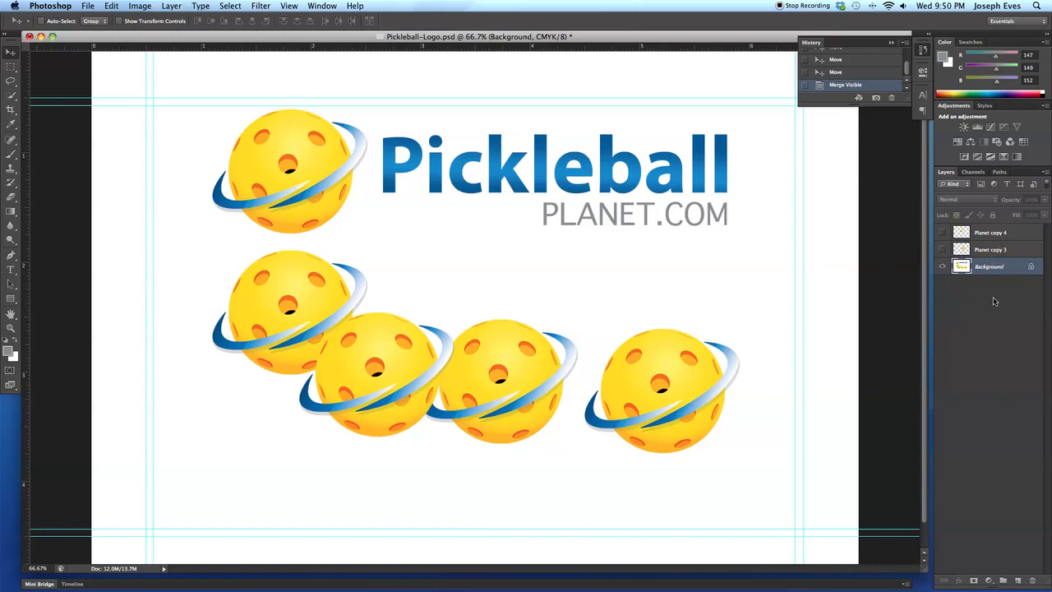
click(942, 234)
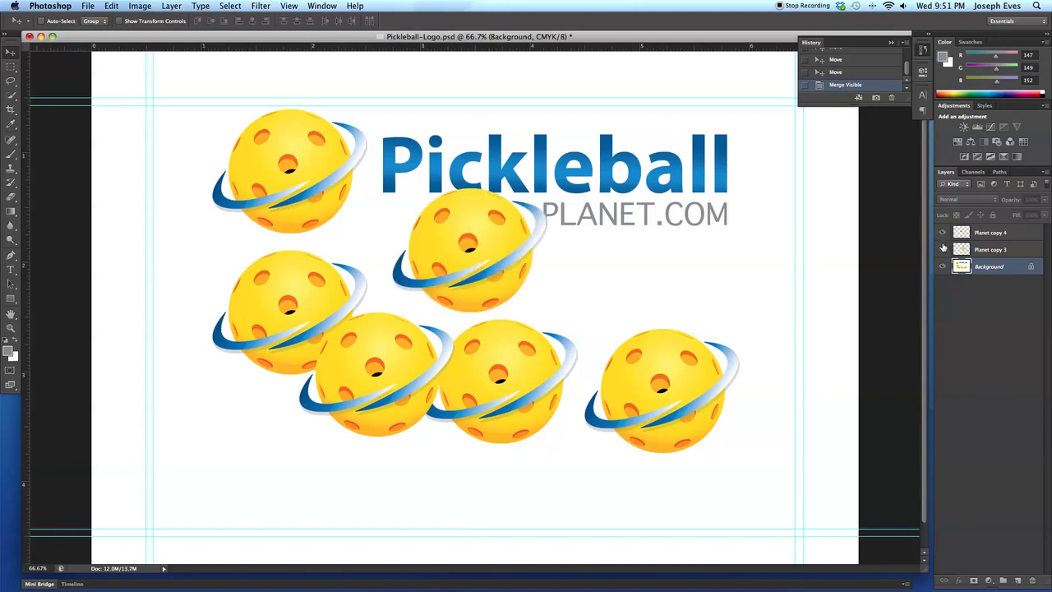
click(943, 249)
Move the two separate planet copies onto the merged balls at left and right, dismissing the move warning.
click(578, 287)
drag(578, 287, 700, 324)
click(481, 229)
drag(468, 231, 250, 316)
drag(503, 172, 467, 228)
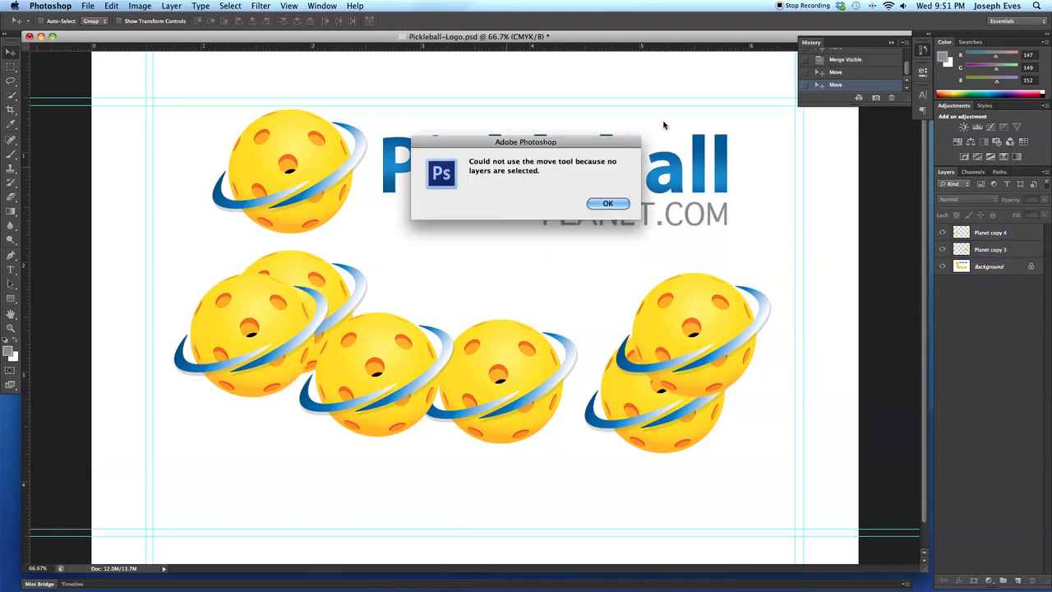
click(608, 203)
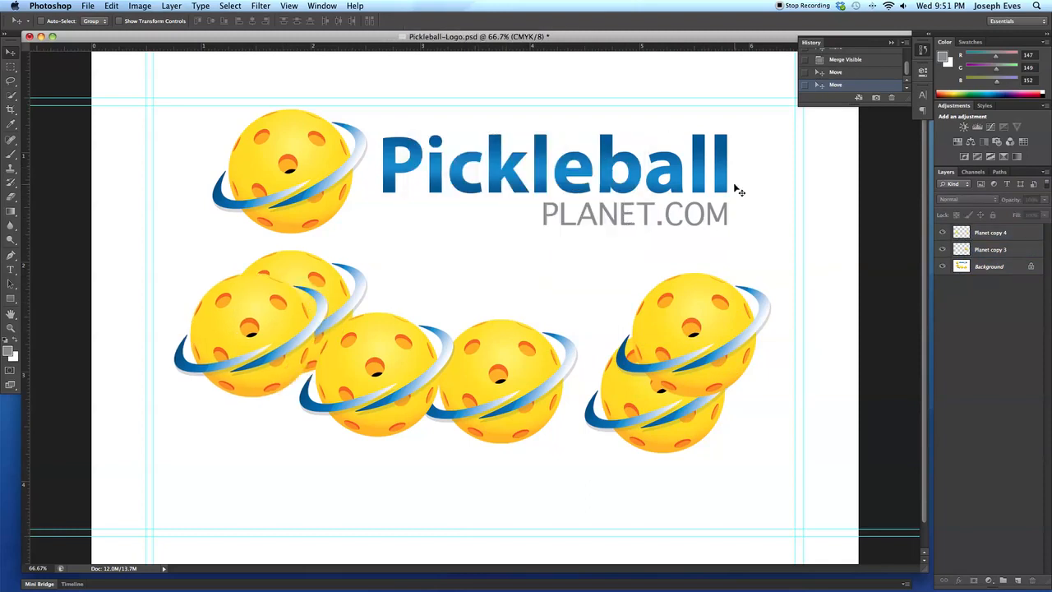